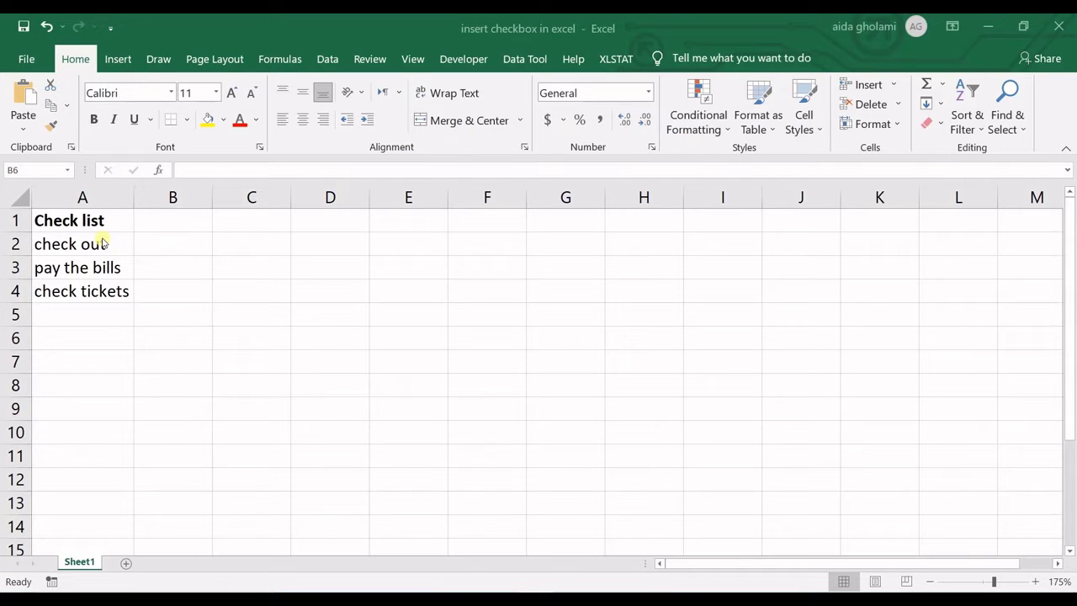
pyautogui.moveTo(102, 243); pyautogui.dragTo(116, 291)
pyautogui.click(99, 269)
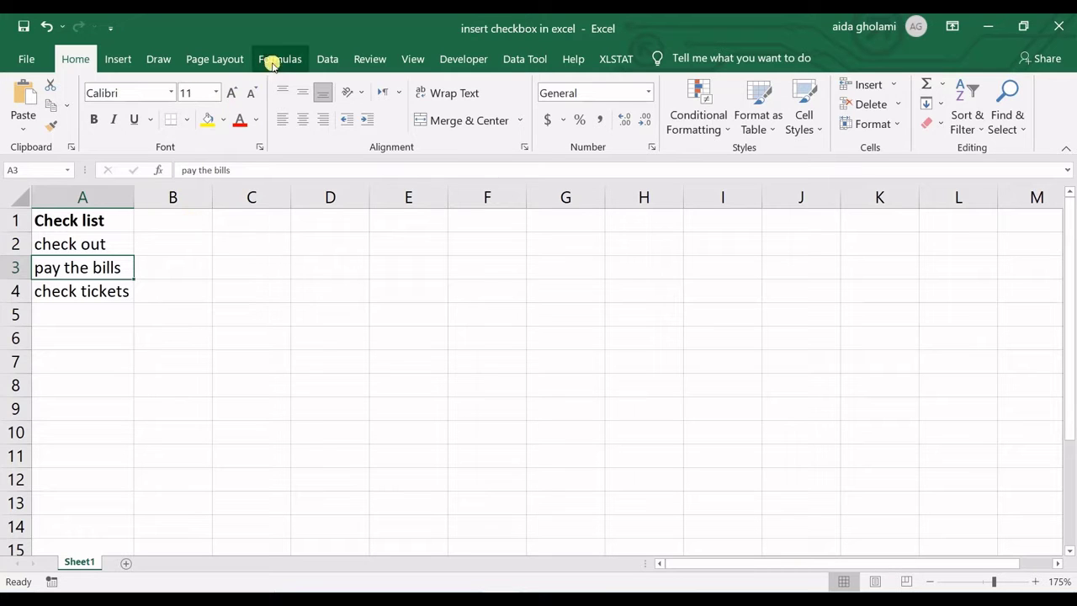
# - Make sure the Developer tab is enabled under Customize Ribbon in the Excel options, then display it
pyautogui.click(448, 54)
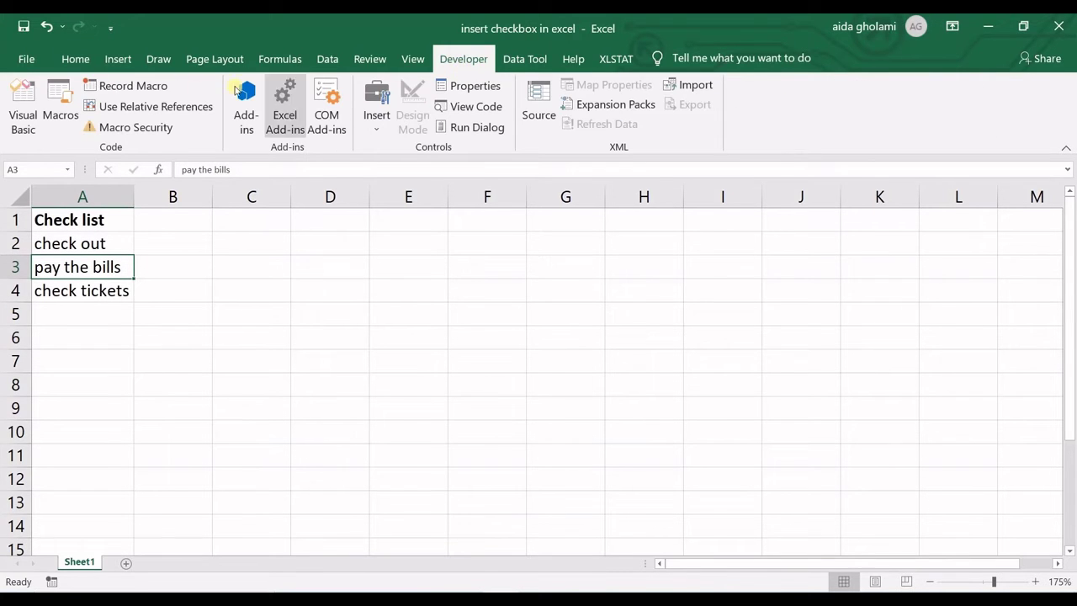
pyautogui.click(39, 62)
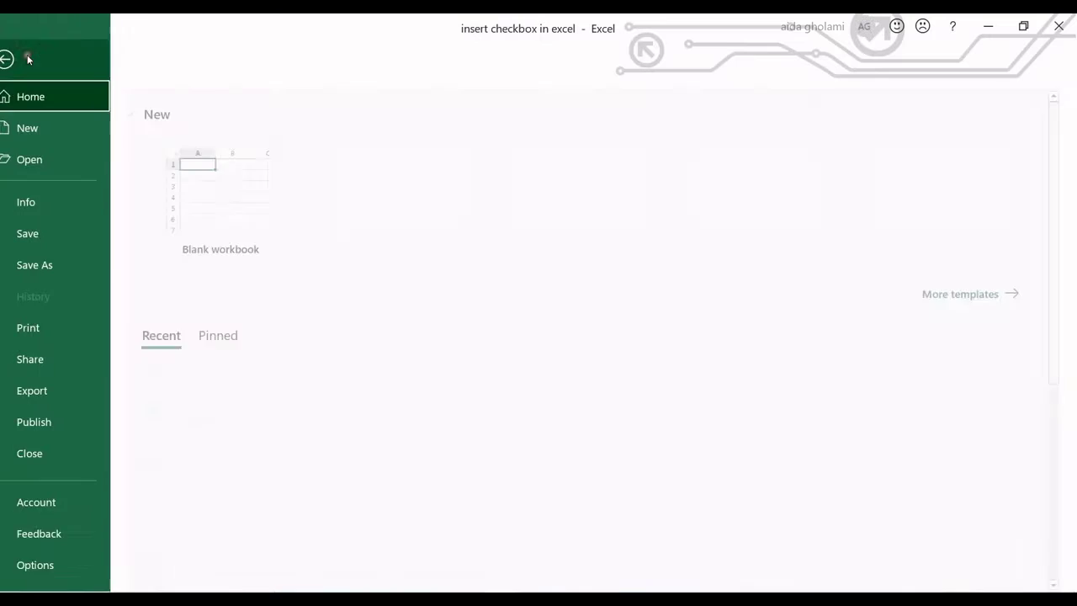
pyautogui.click(74, 572)
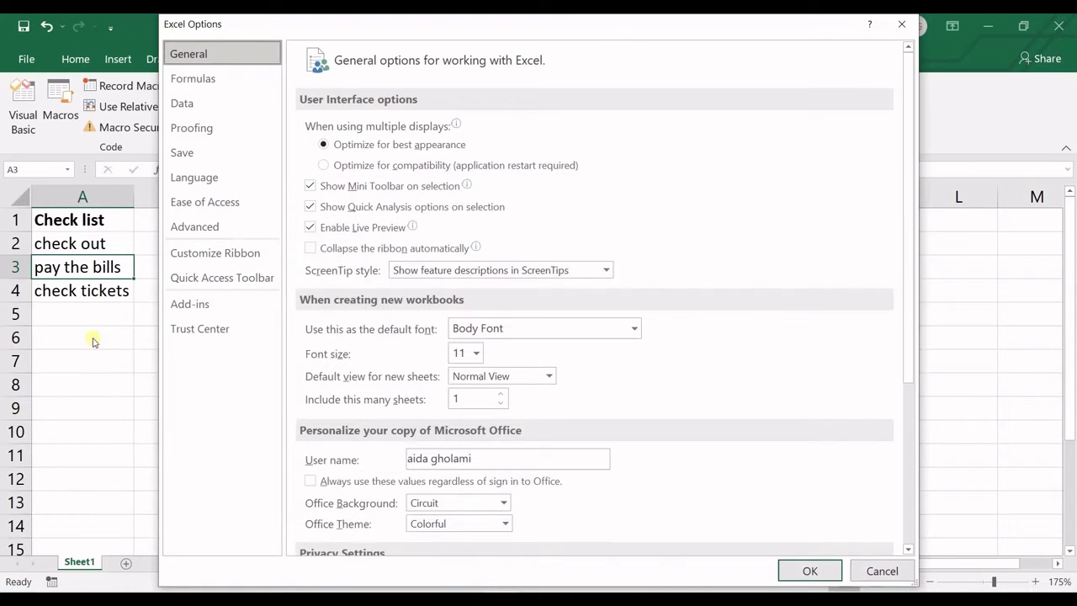
pyautogui.click(232, 253)
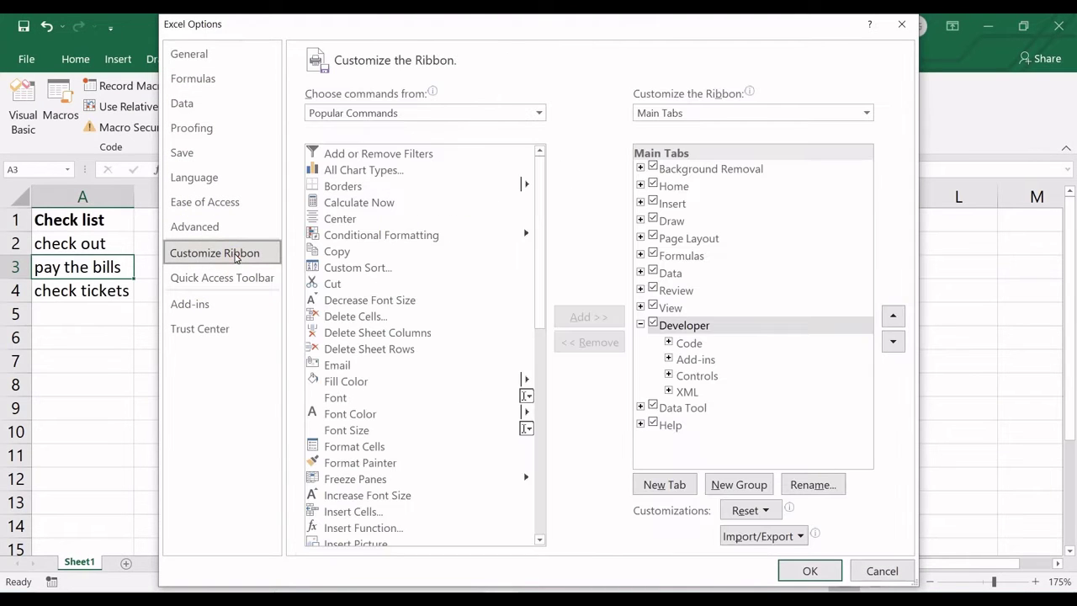
pyautogui.click(656, 326)
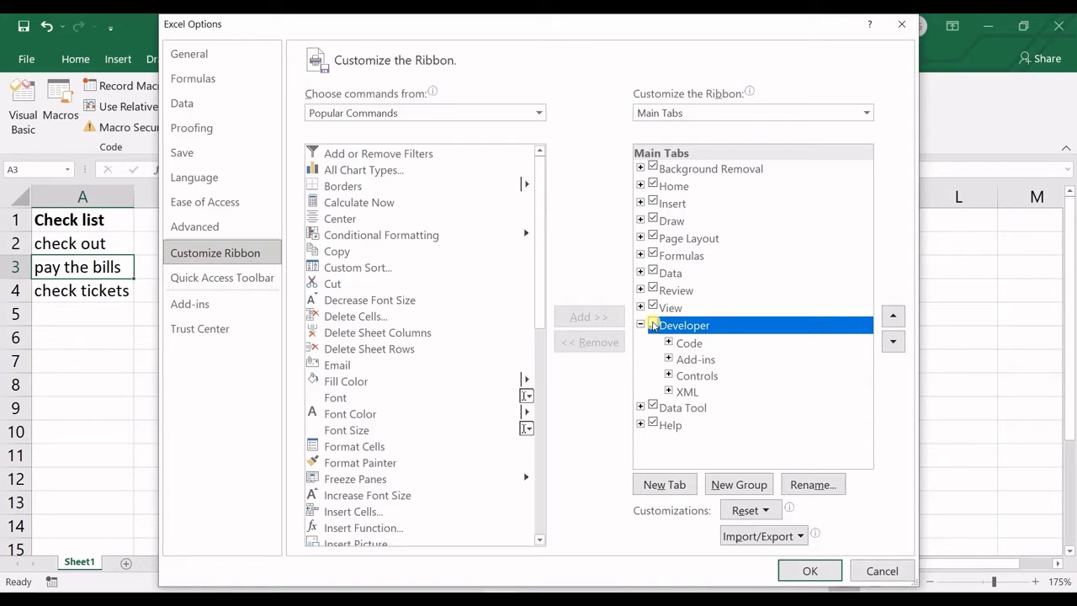
pyautogui.click(653, 325)
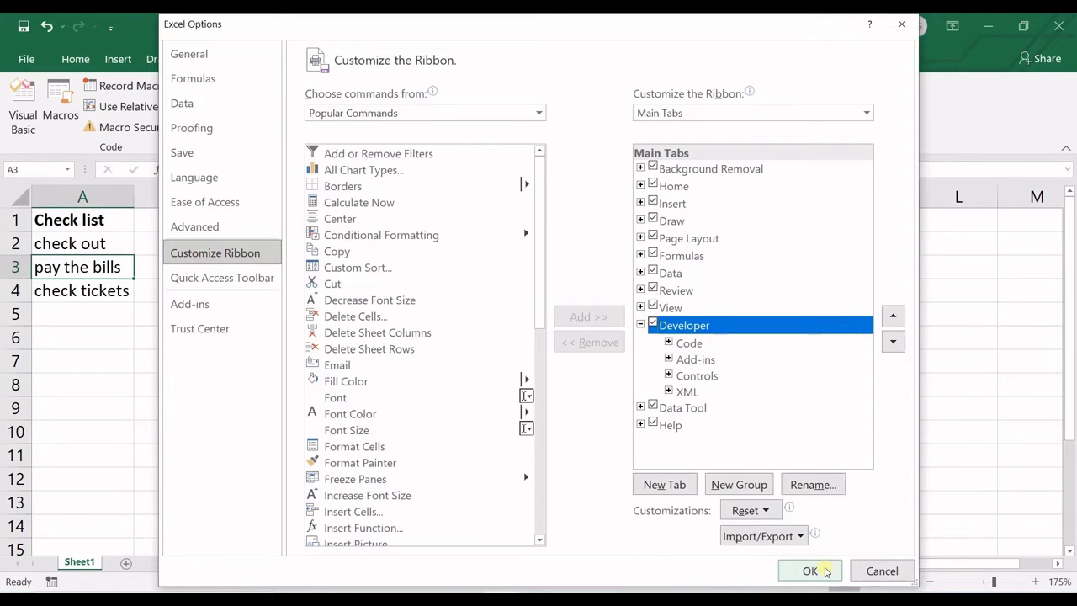
pyautogui.click(825, 572)
pyautogui.click(463, 59)
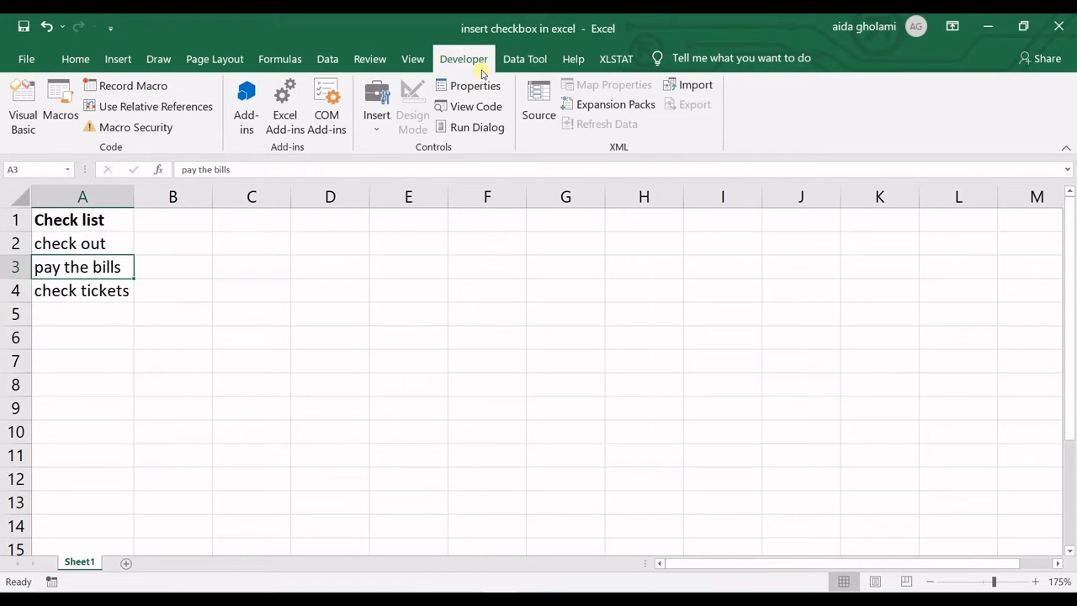
# - Insert a Check Box form control in cell B2, beside the "check out" item
pyautogui.click(177, 239)
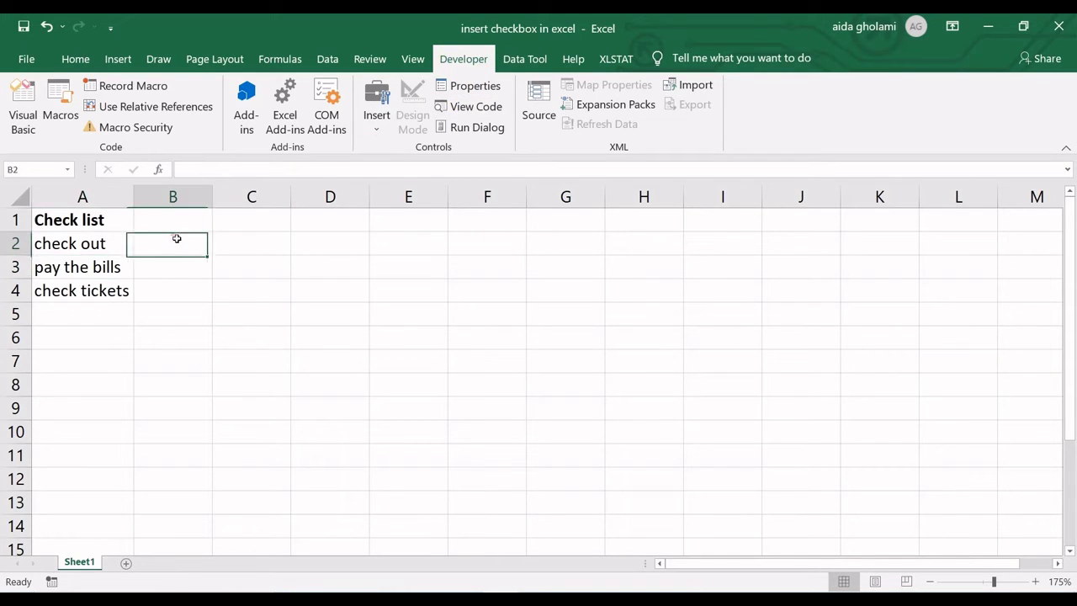
pyautogui.click(379, 128)
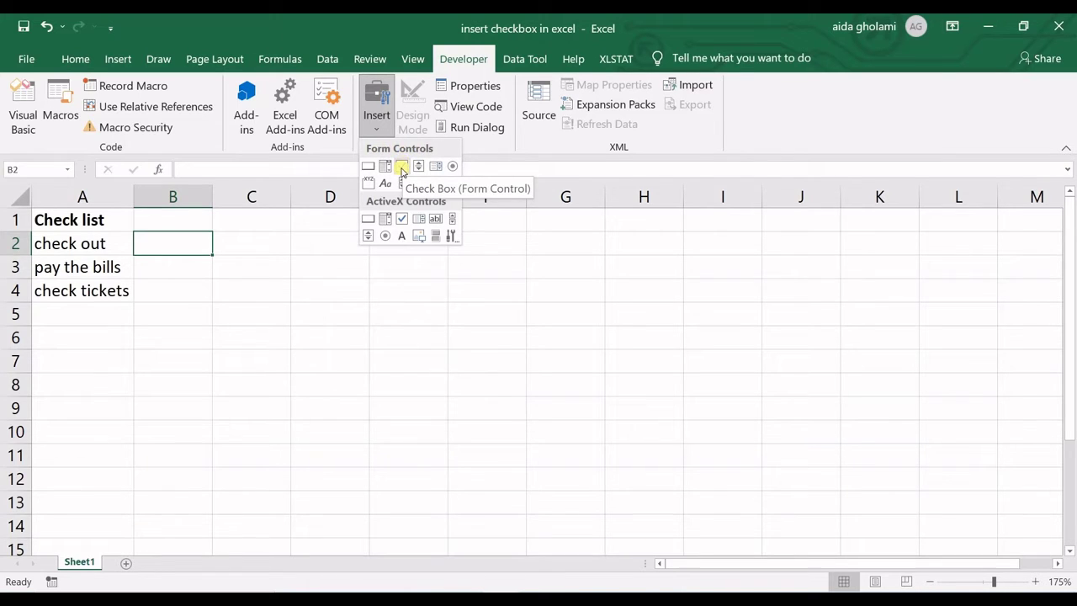
pyautogui.click(402, 167)
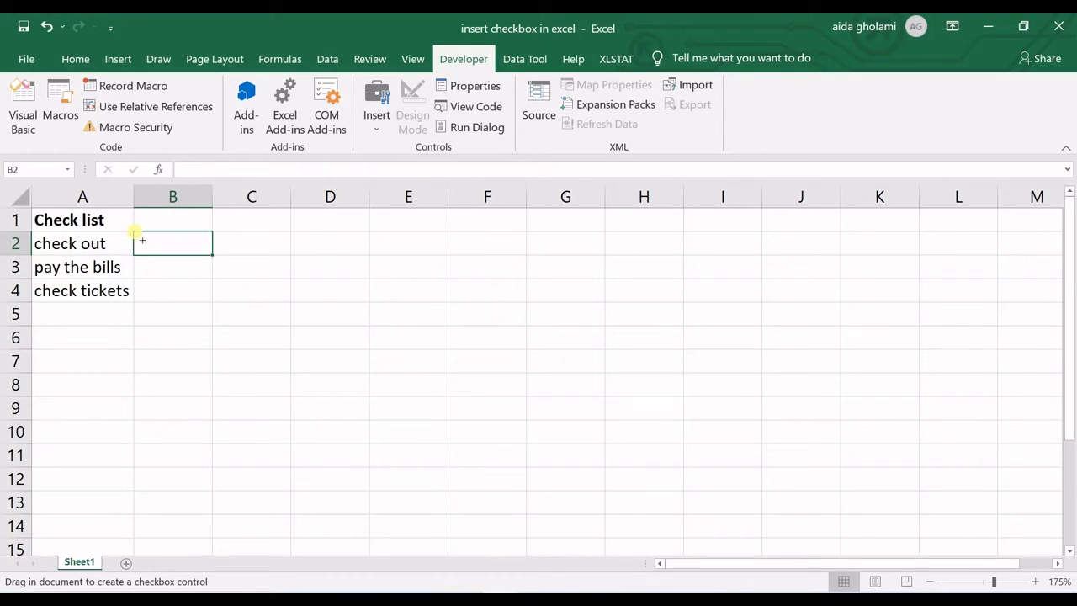
pyautogui.moveTo(143, 241); pyautogui.dragTo(214, 254)
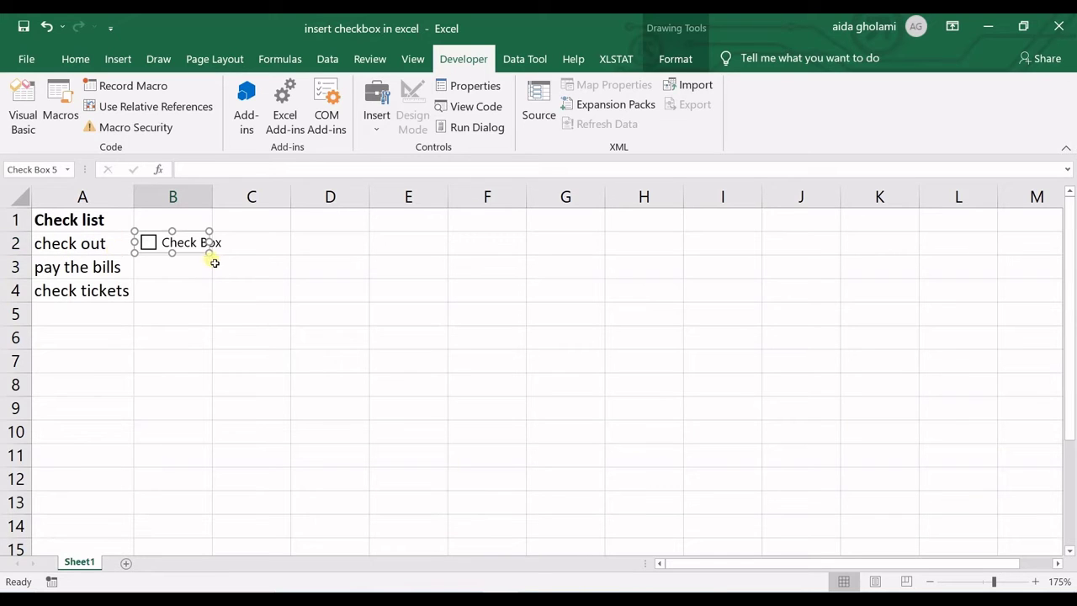
# - Resize the check box control so that its frame fits the width and height of cell B2
pyautogui.press('Delete')
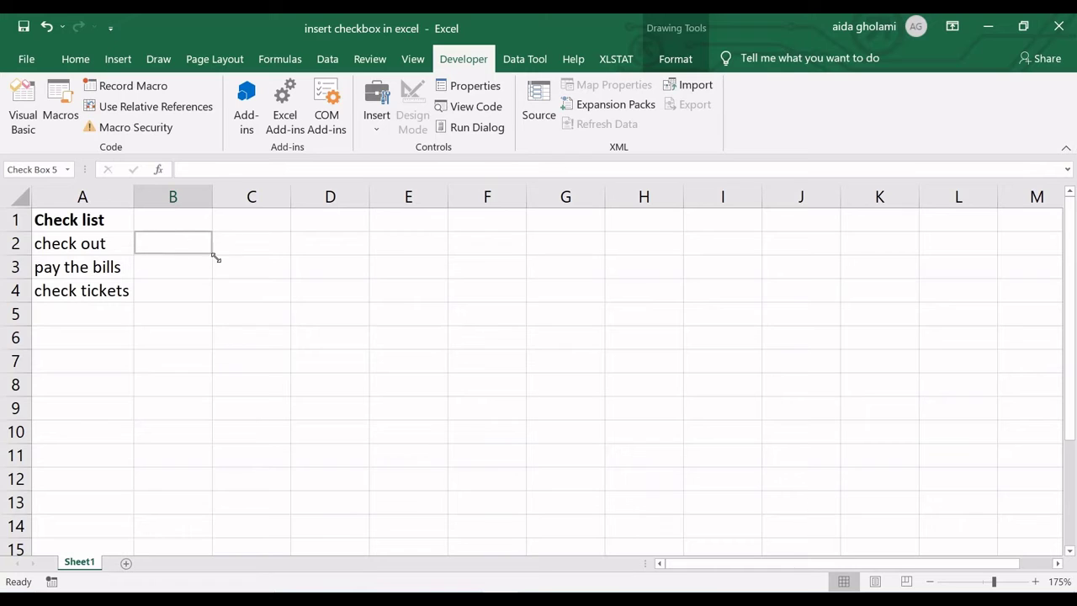
pyautogui.hotkey('ctrl', 'z')
pyautogui.press('Delete')
pyautogui.moveTo(212, 261); pyautogui.dragTo(197, 251)
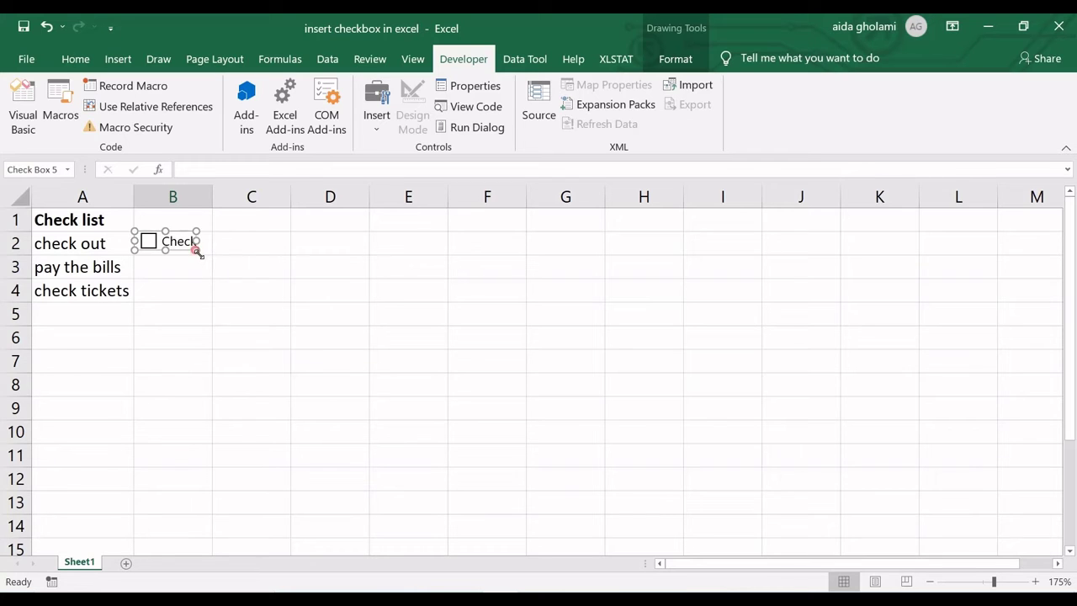
pyautogui.press('Delete')
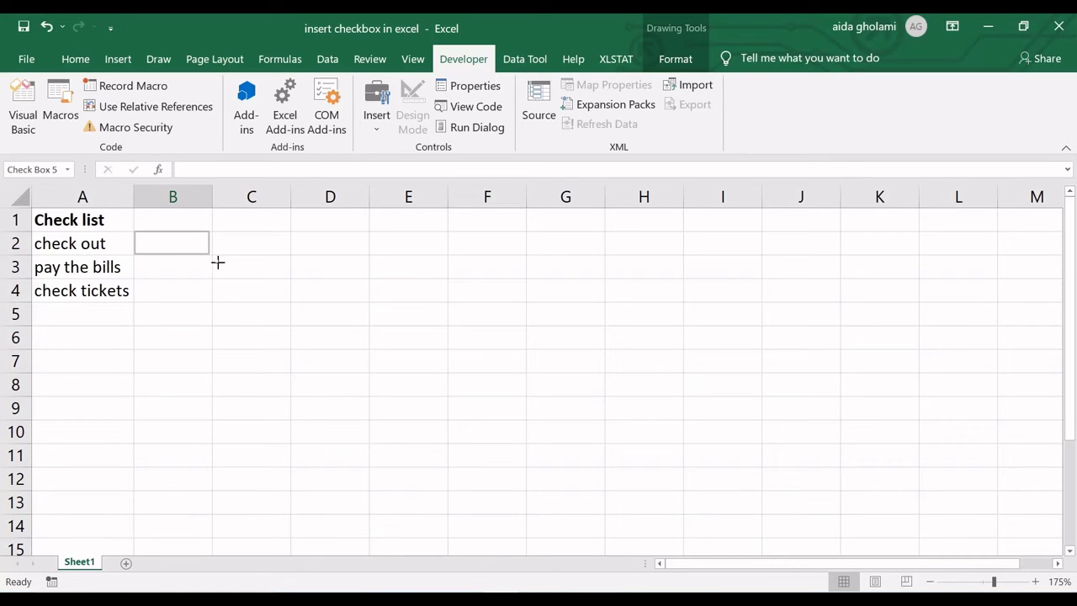
pyautogui.moveTo(219, 262); pyautogui.dragTo(215, 265)
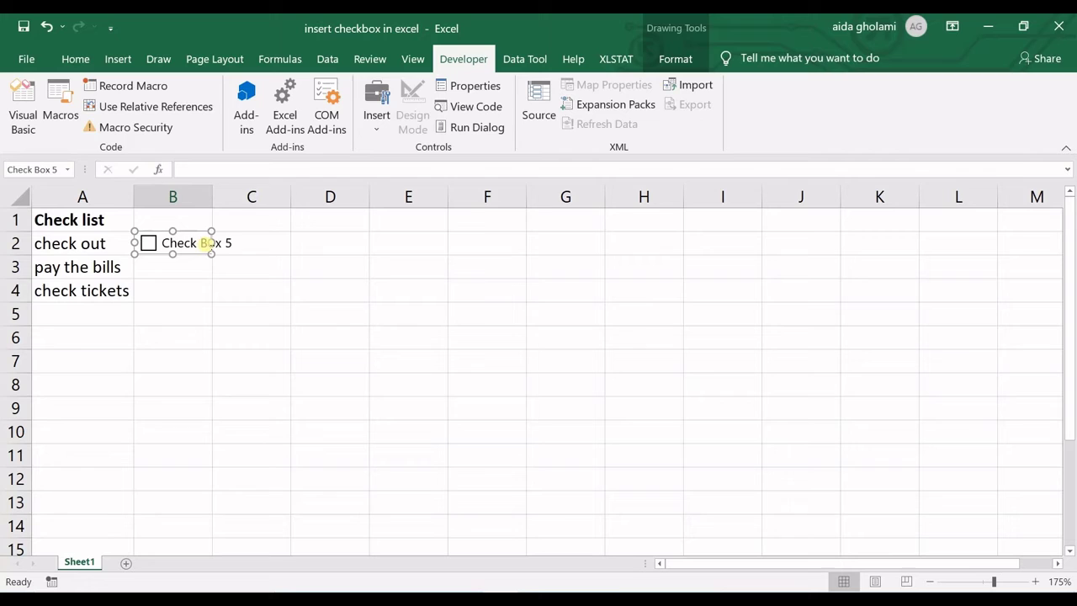
# - Remove the label text of the check box in cell B2, leaving only the box
pyautogui.click(160, 243)
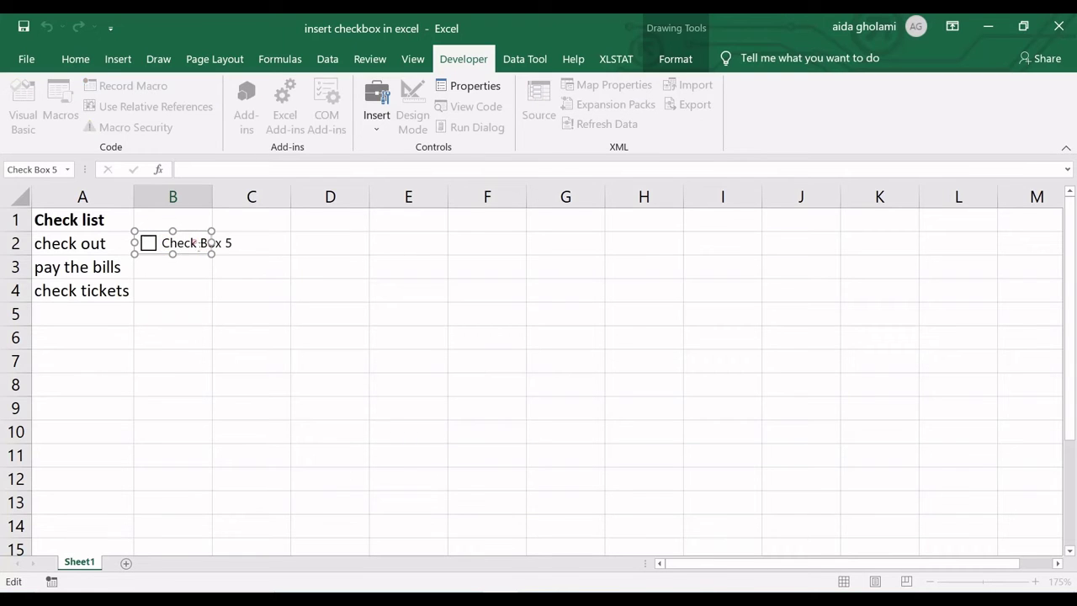
pyautogui.moveTo(160, 243); pyautogui.dragTo(258, 248)
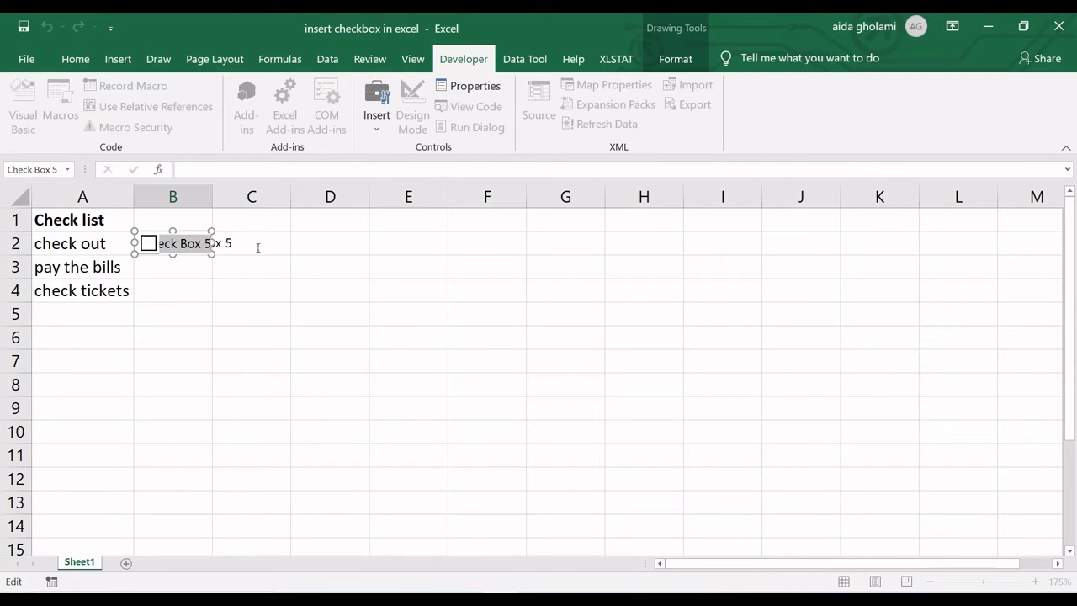
pyautogui.press('Delete')
pyautogui.write('c')
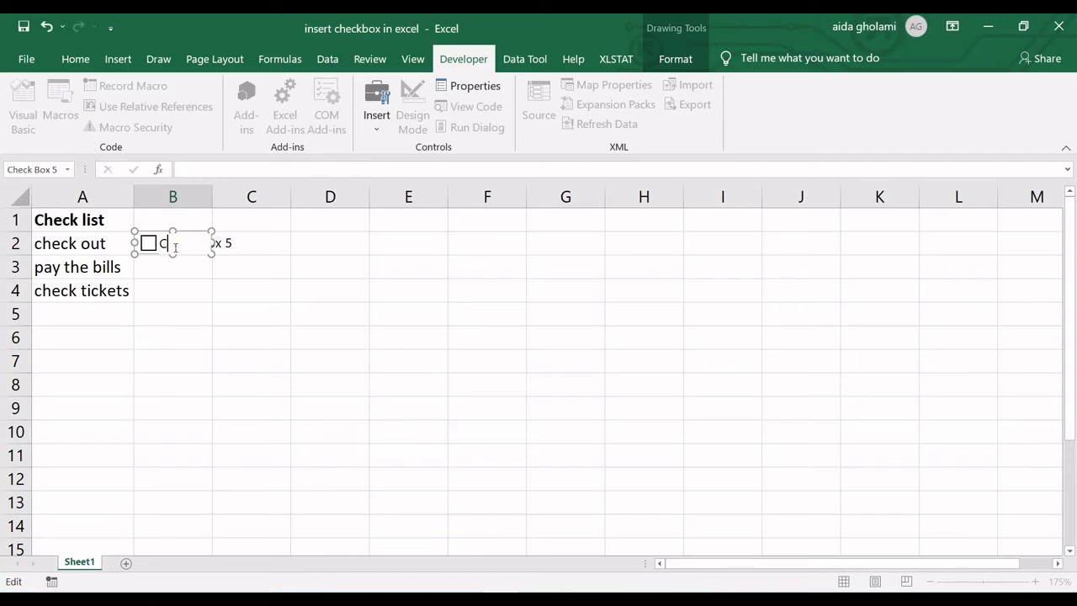
pyautogui.press('BackSpace')
pyautogui.click(241, 290)
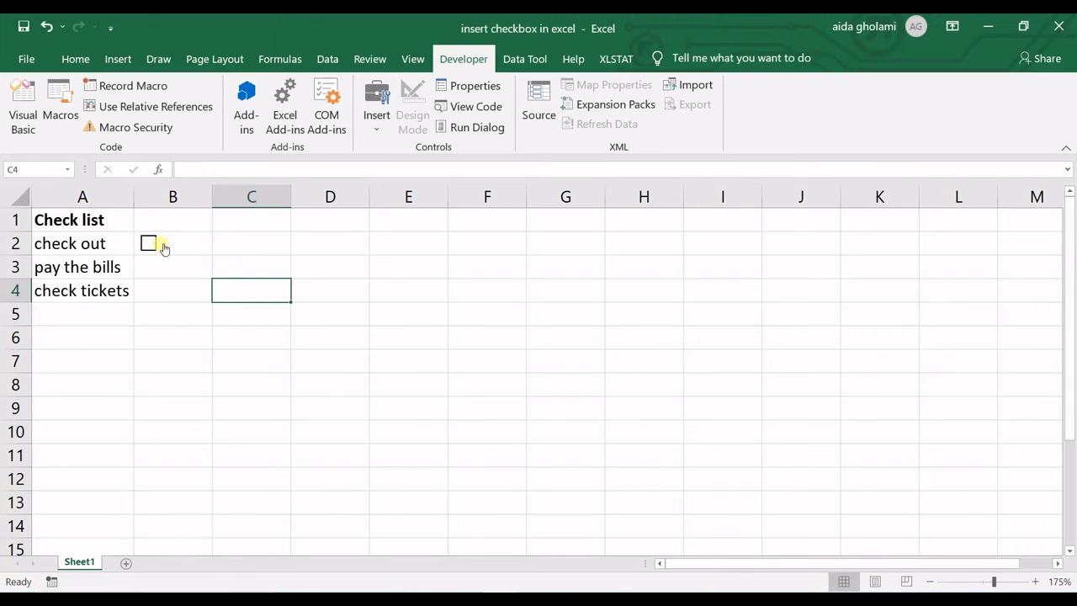
# - Select the check box control and move it to the center of cell B2
pyautogui.click(206, 250)
pyautogui.click(150, 244)
pyautogui.rightClick(182, 245)
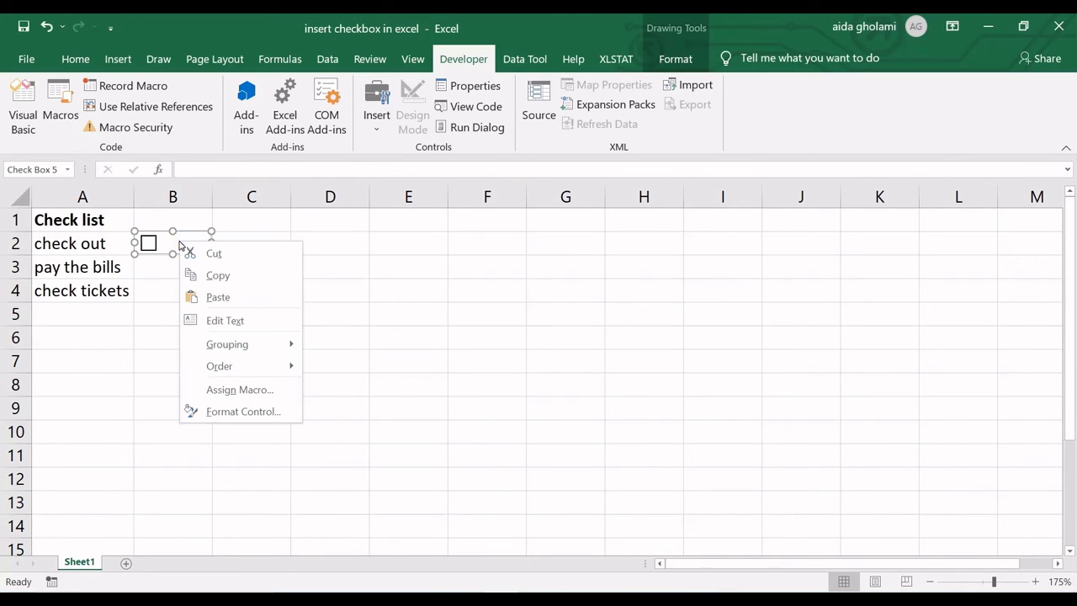
pyautogui.rightClick(174, 242)
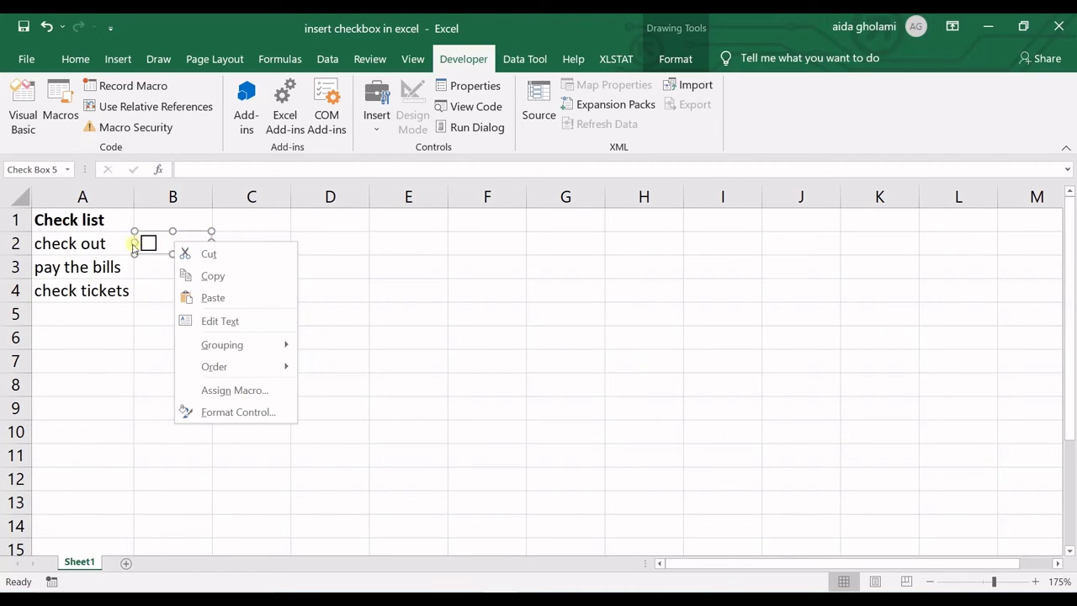
pyautogui.click(211, 236)
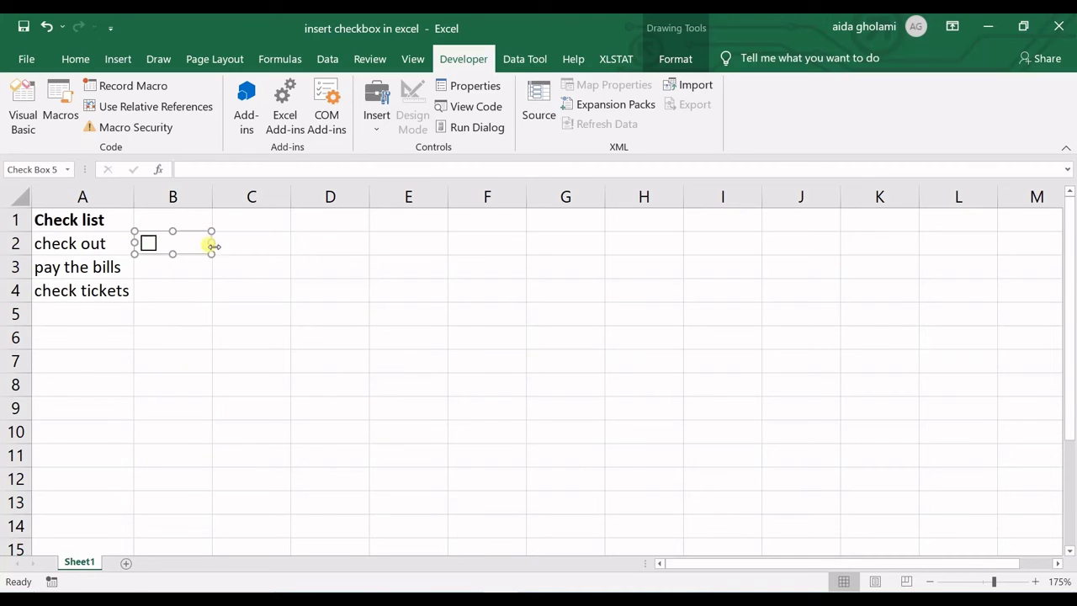
pyautogui.moveTo(213, 251)
pyautogui.mouseDown()
pyautogui.moveTo(232, 250)
pyautogui.moveTo(212, 257)
pyautogui.mouseUp()
pyautogui.click(211, 265)
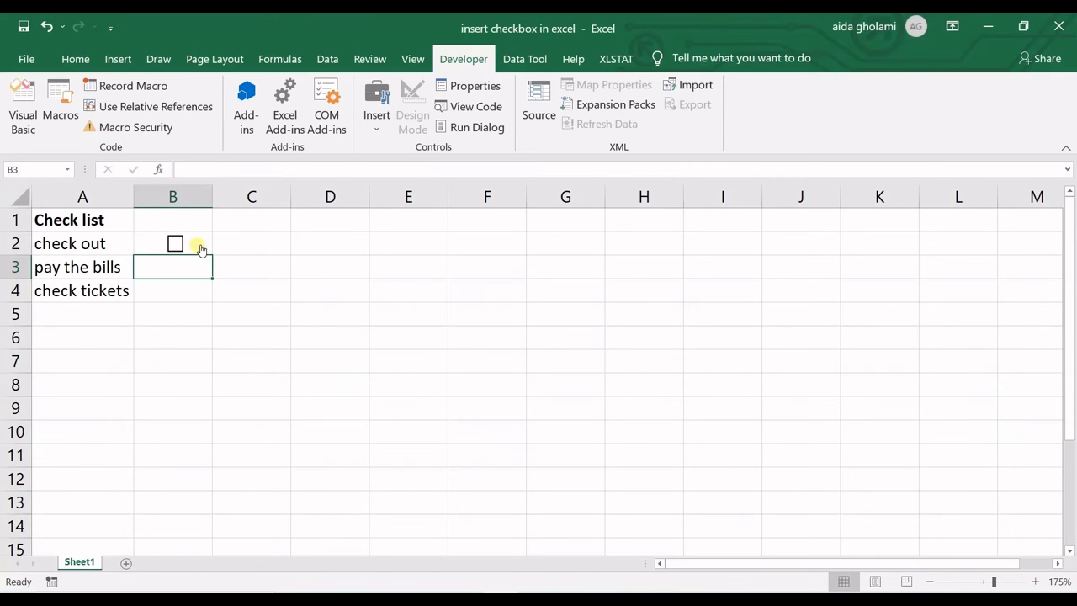
# - Fill cell B2 with its check box down to cell B4 so every checklist item gets one
pyautogui.click(145, 243)
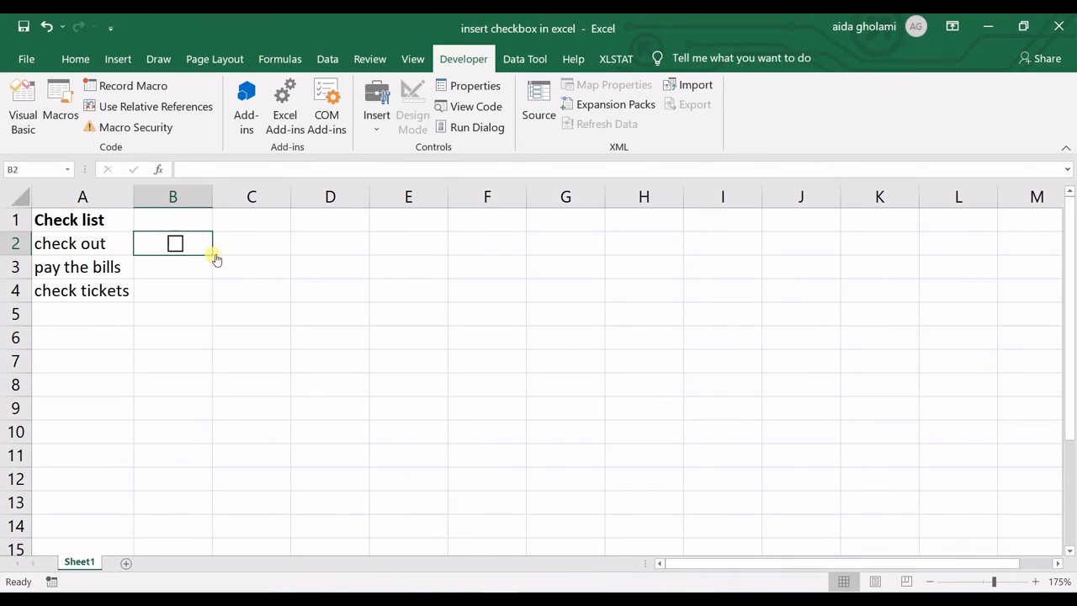
pyautogui.moveTo(217, 260); pyautogui.dragTo(217, 302)
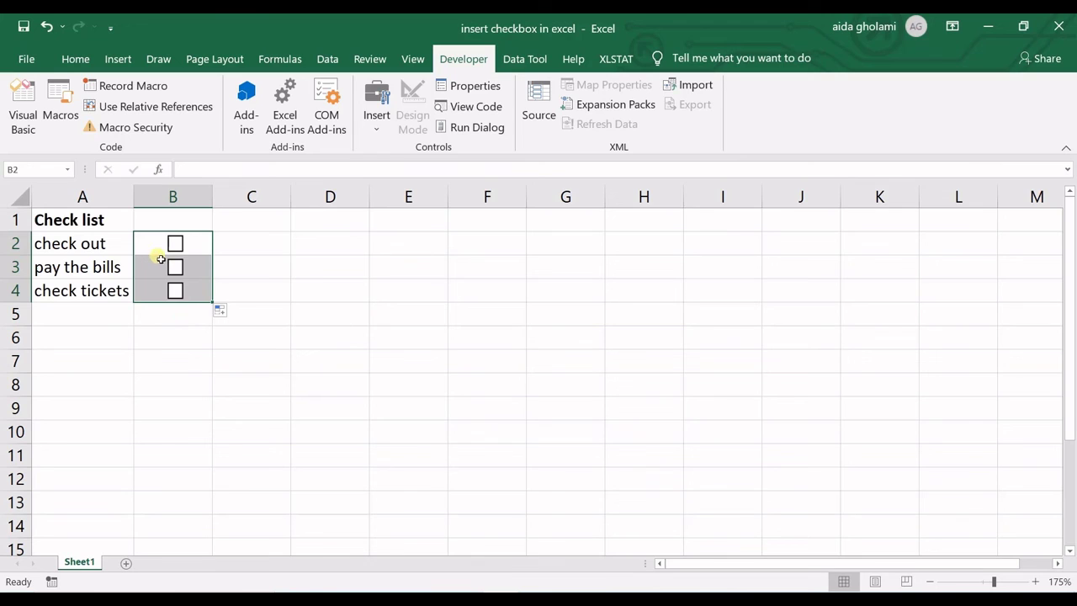
pyautogui.click(163, 334)
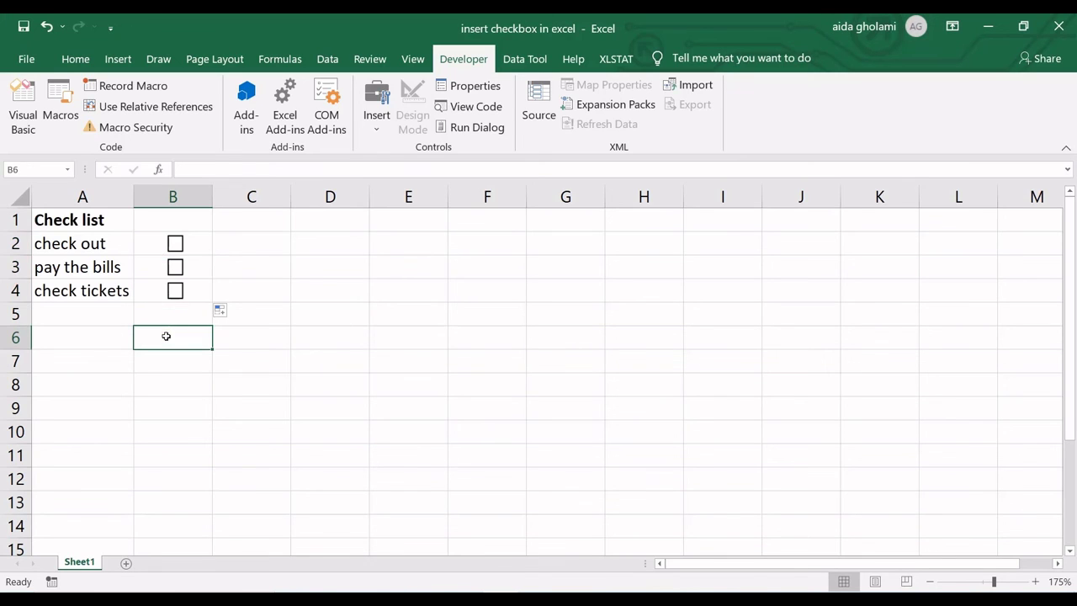
# - Tick the check boxes for "check out" and "check tickets"
pyautogui.click(178, 245)
pyautogui.click(176, 290)
pyautogui.click(247, 227)
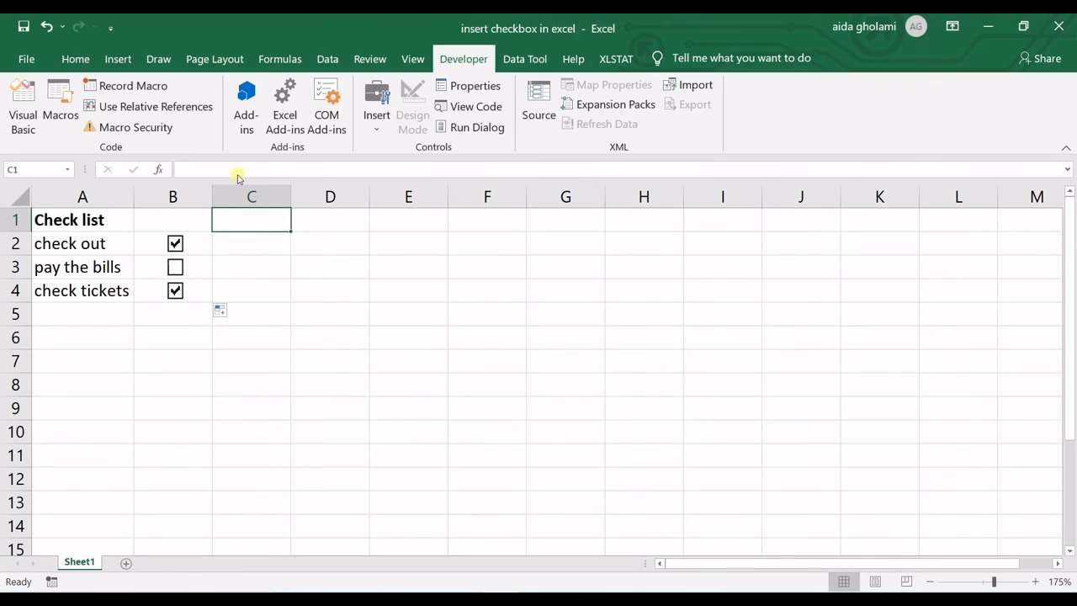